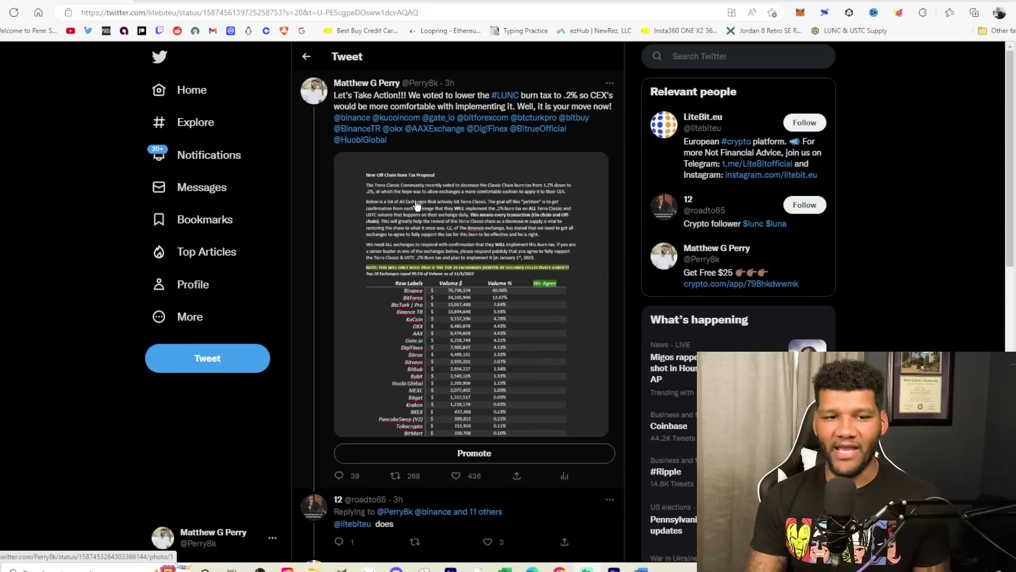
Step: Open the off-chain burn tax proposal image in the tweet to read the petition and exchange volume list
{"action": "left_click", "coordinate": [420, 227]}
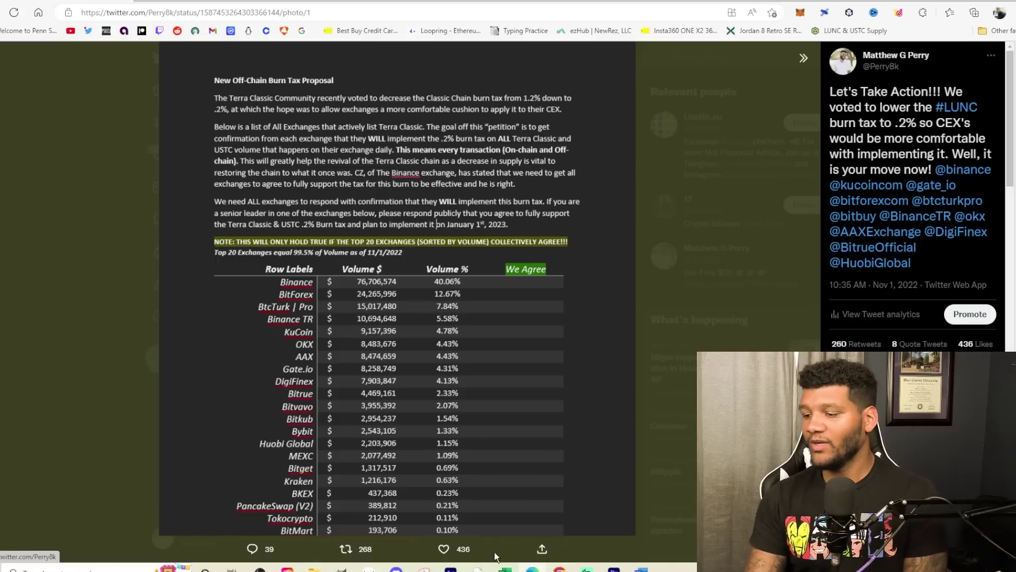
Step: Switch to the Excel workbook and clear the stray formula in cell T8 of the TERRA Exit sheet
{"action": "left_click", "coordinate": [539, 525]}
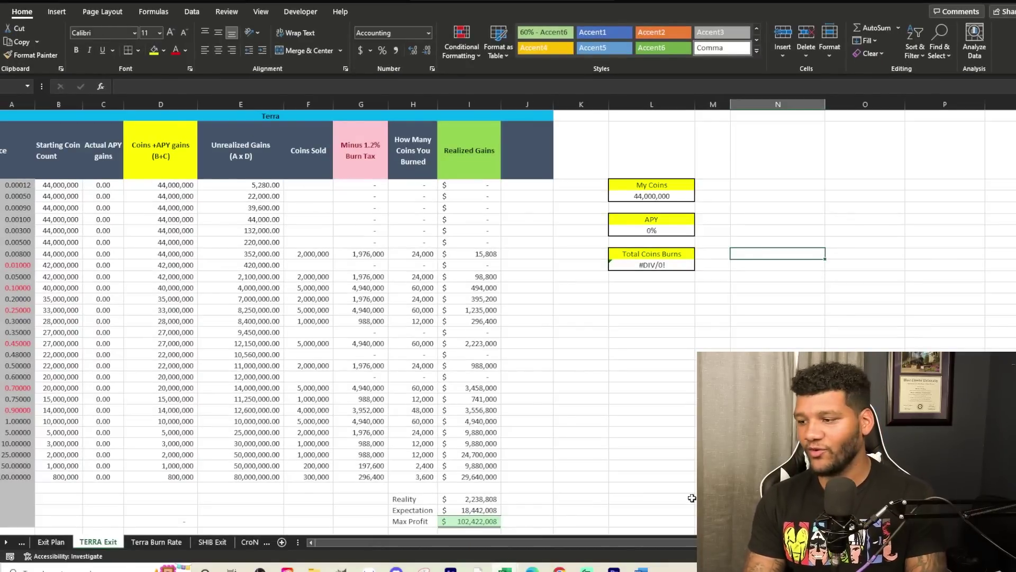
{"action": "left_click_drag", "start_coordinate": [402, 542], "coordinate": [601, 541]}
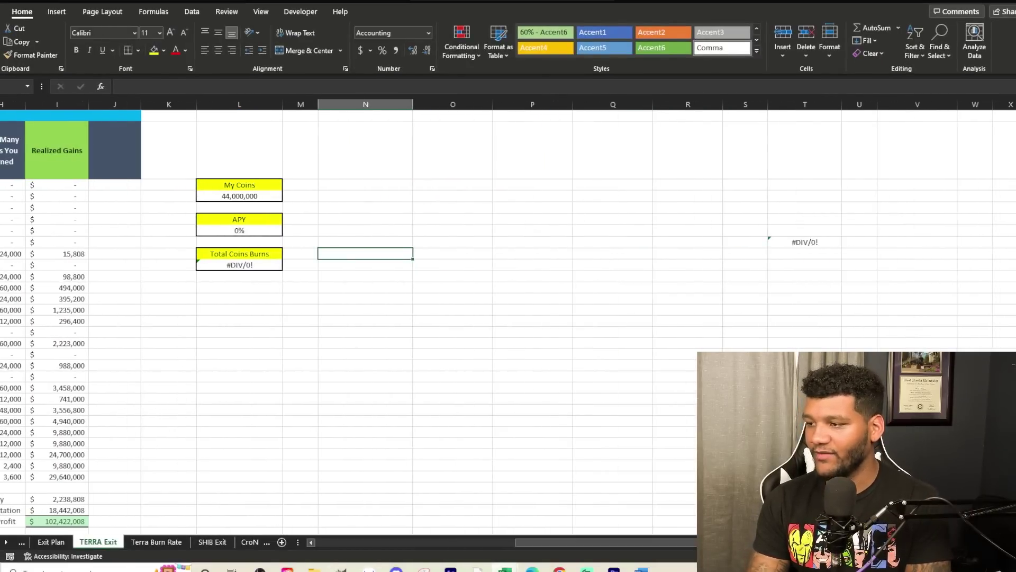
{"action": "left_click", "coordinate": [799, 242]}
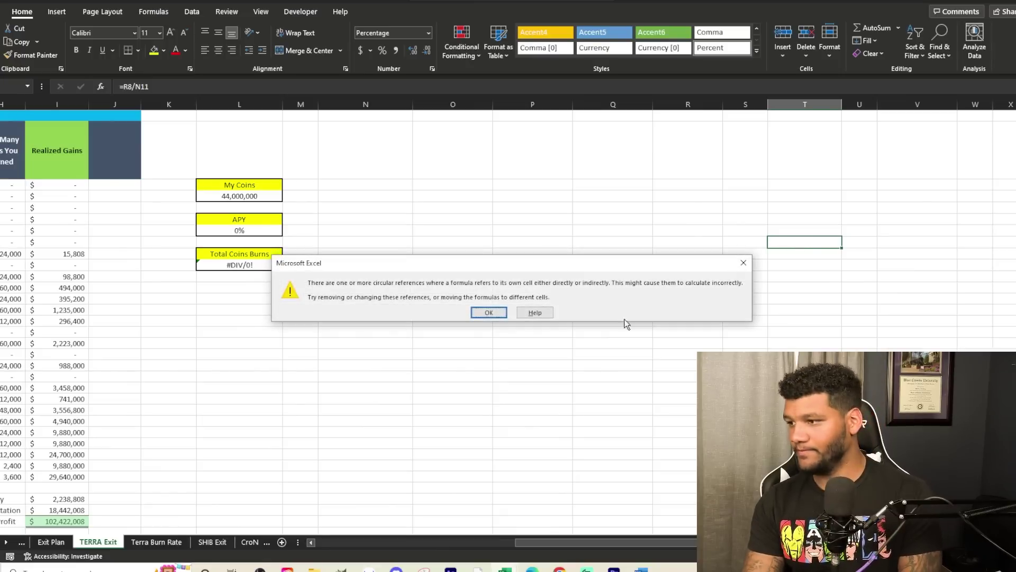
{"action": "left_click", "coordinate": [488, 312]}
Step: Enter 200000000 in cell O7 of the TERRA Exit sheet and format it as dollar accounting
{"action": "left_click", "coordinate": [436, 231]}
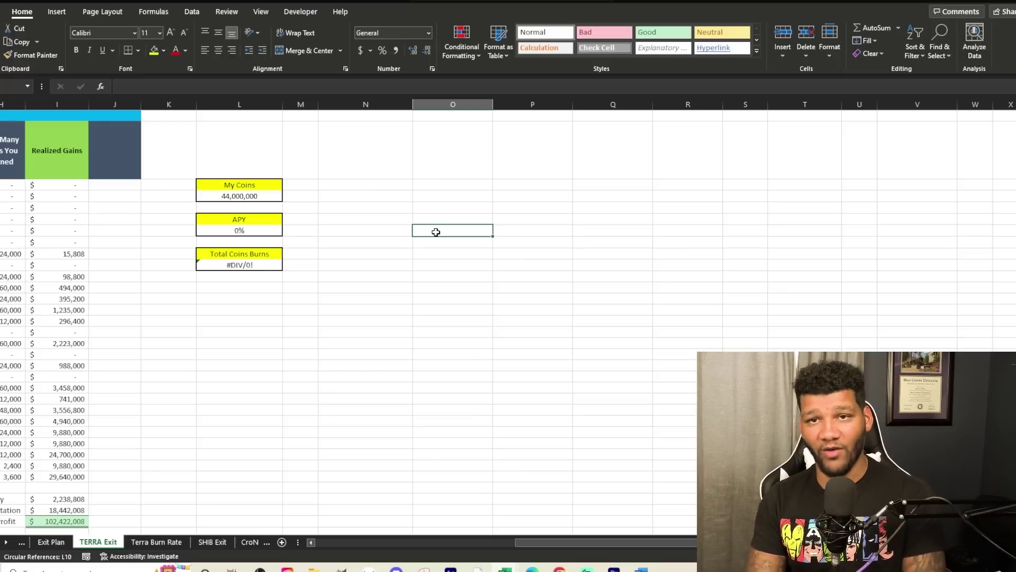
{"action": "type", "text": "200"}
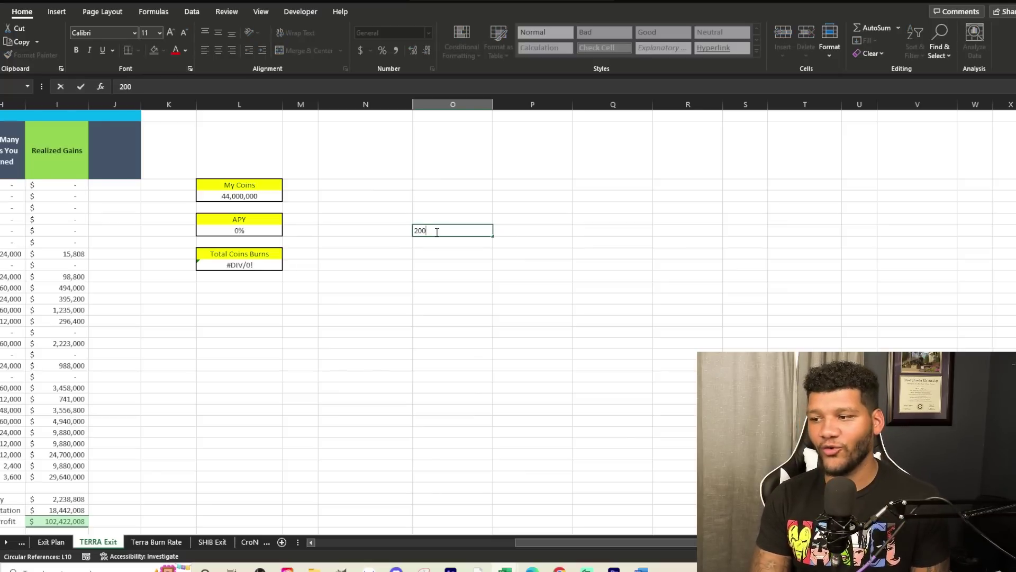
{"action": "type", "text": "0000"}
{"action": "key", "text": "Return"}
{"action": "key", "text": "ctrl+a"}
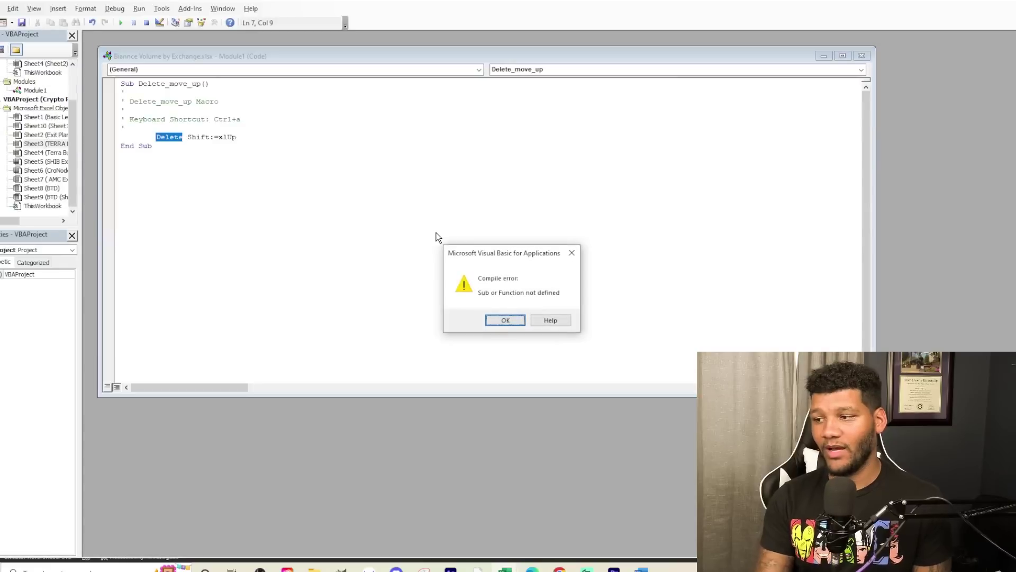
{"action": "left_click", "coordinate": [516, 320]}
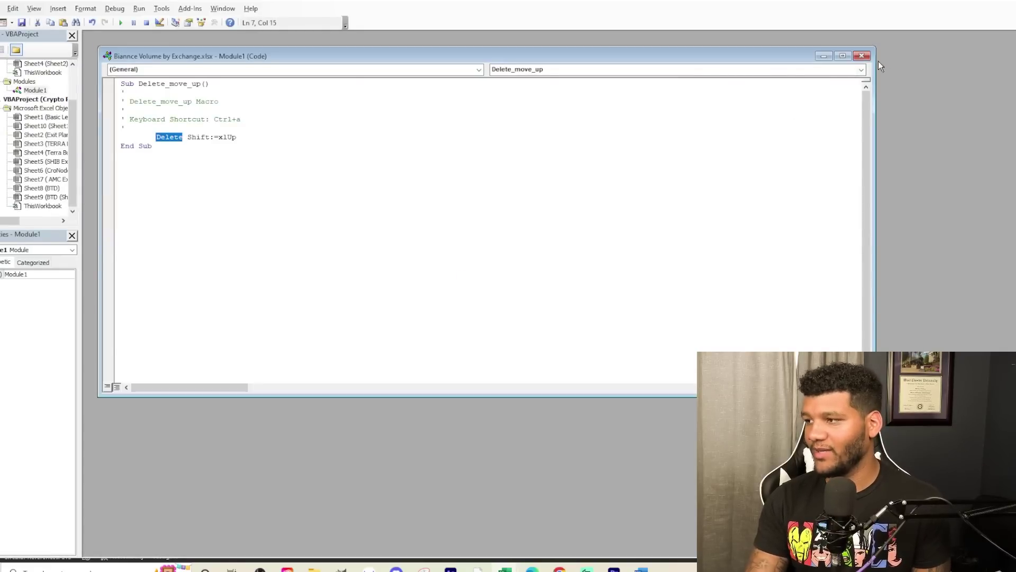
{"action": "left_click", "coordinate": [862, 57]}
{"action": "key", "text": "alt+F11"}
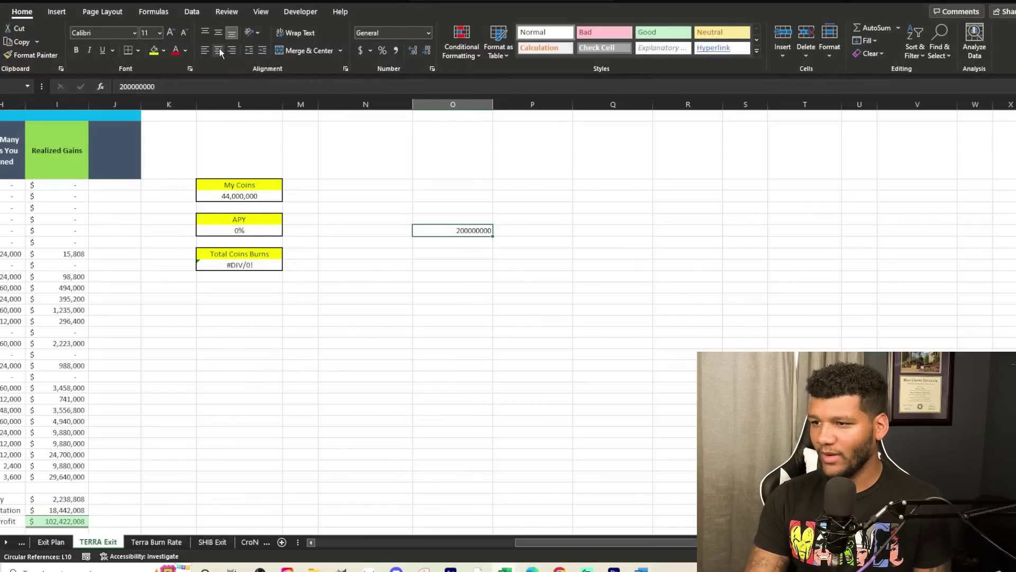
{"action": "left_click", "coordinate": [396, 50]}
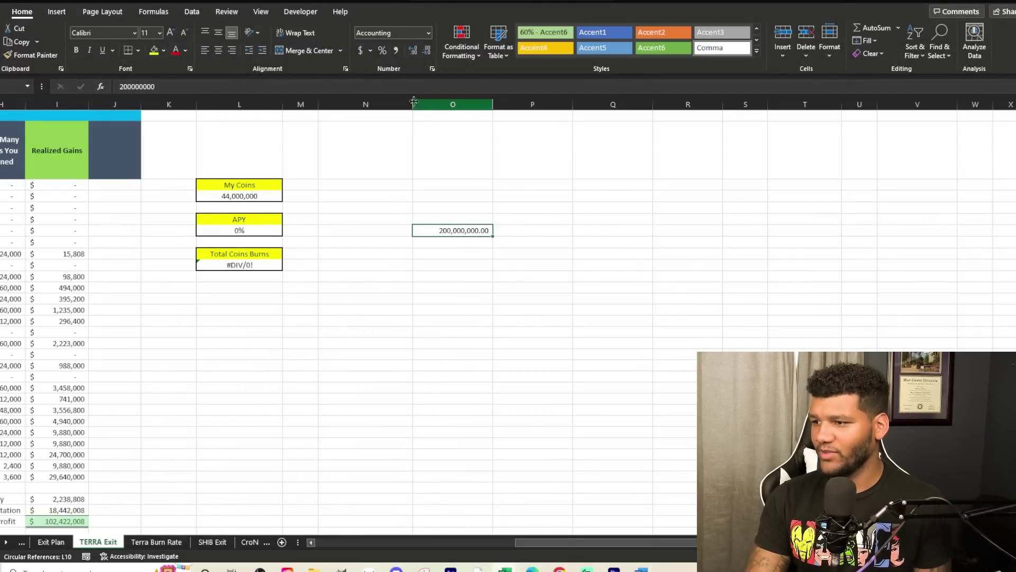
{"action": "left_click", "coordinate": [364, 51]}
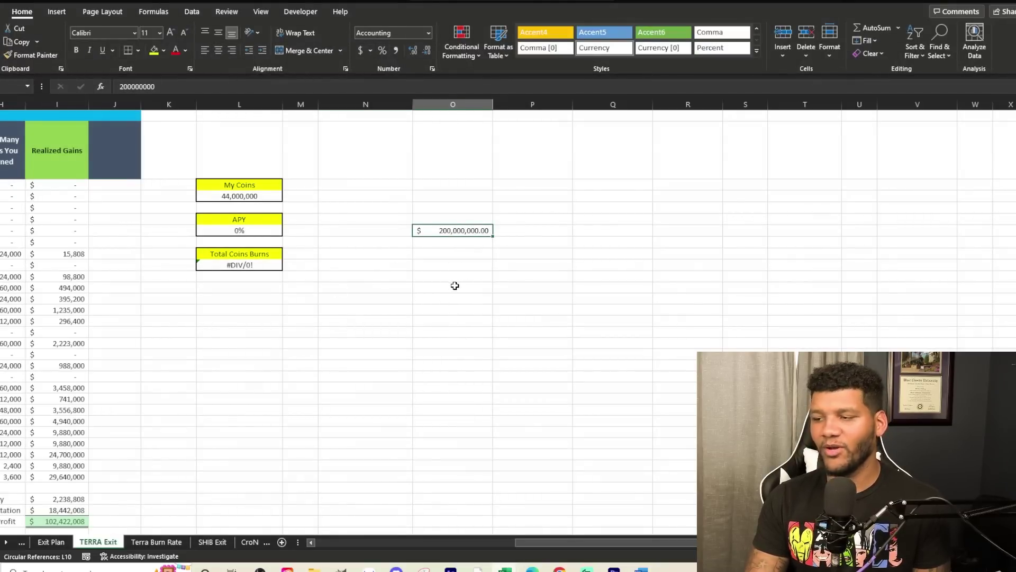
Step: Try to calculate the burn tax on the O7 amount in cell O10 with the formula =O7.2
{"action": "left_click", "coordinate": [454, 265]}
{"action": "type", "text": "="}
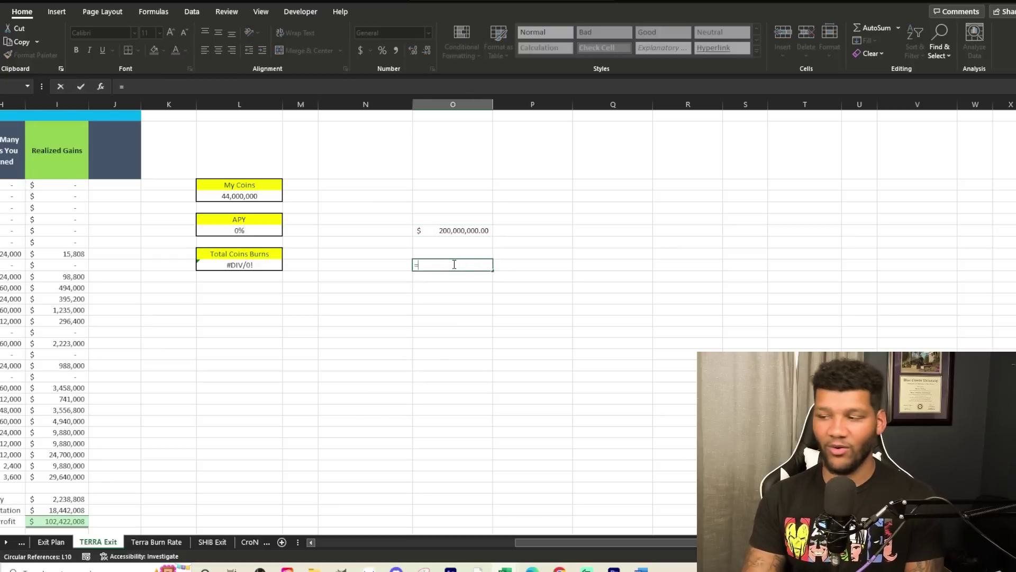
{"action": "left_click", "coordinate": [457, 231]}
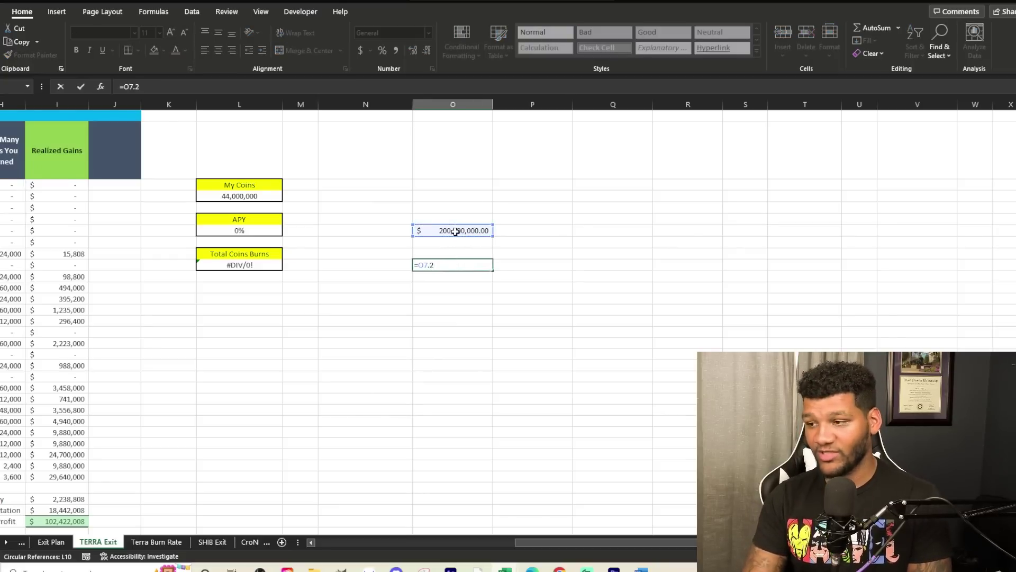
{"action": "key", "text": "Return"}
{"action": "key", "text": "ctrl+a"}
{"action": "left_click", "coordinate": [507, 322]}
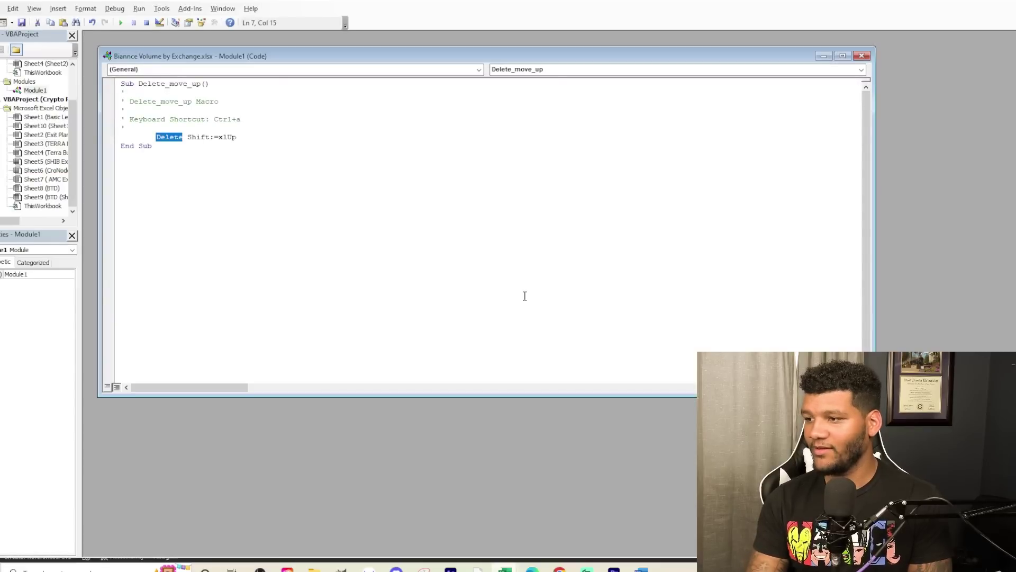
{"action": "left_click", "coordinate": [862, 57]}
{"action": "left_click", "coordinate": [960, 9]}
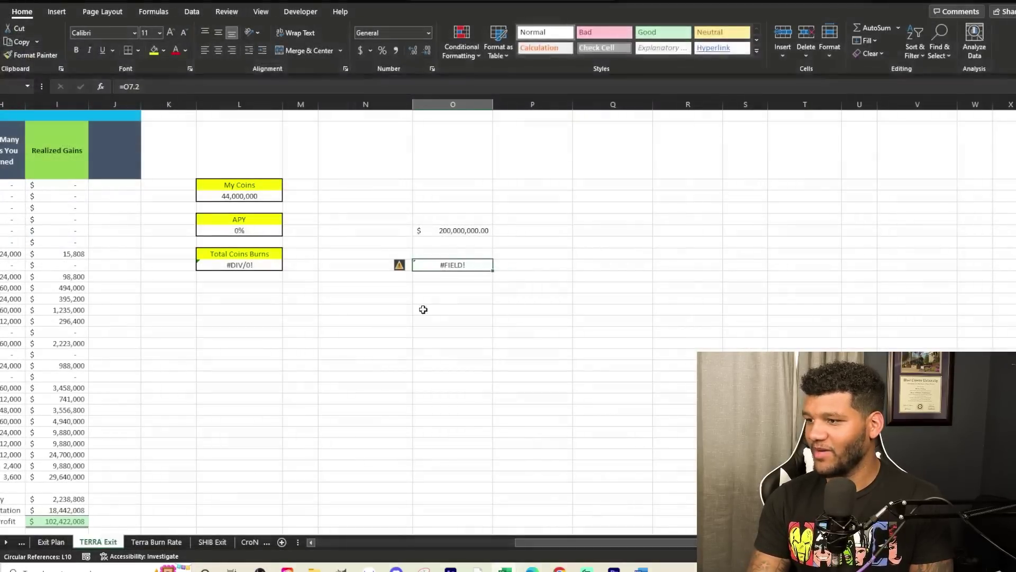
Step: Create a blank workbook, enter 200000000 in cell A3 and format it as dollar accounting
{"action": "key", "text": "ctrl+n"}
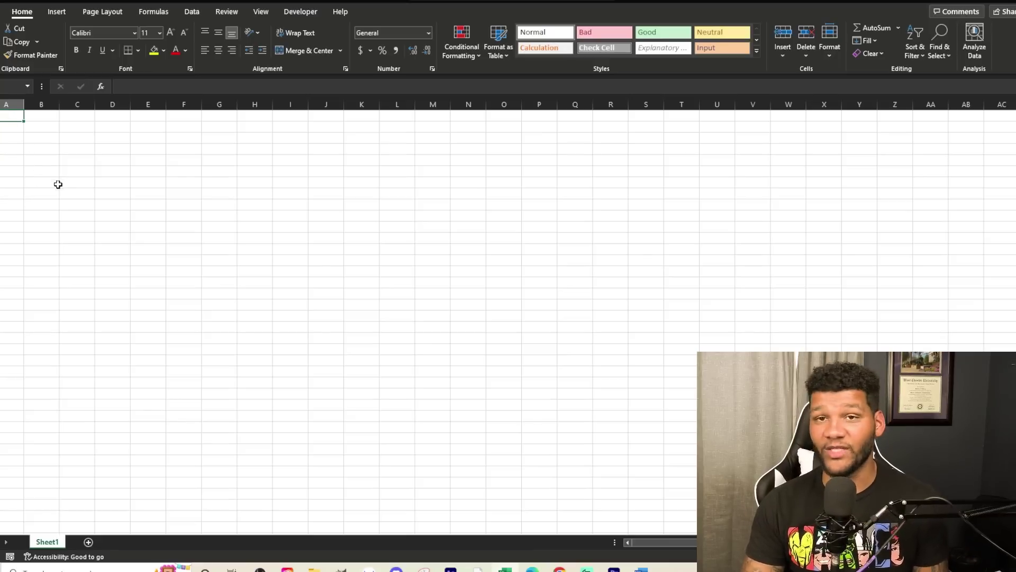
{"action": "left_click", "coordinate": [12, 136]}
{"action": "type", "text": "2"}
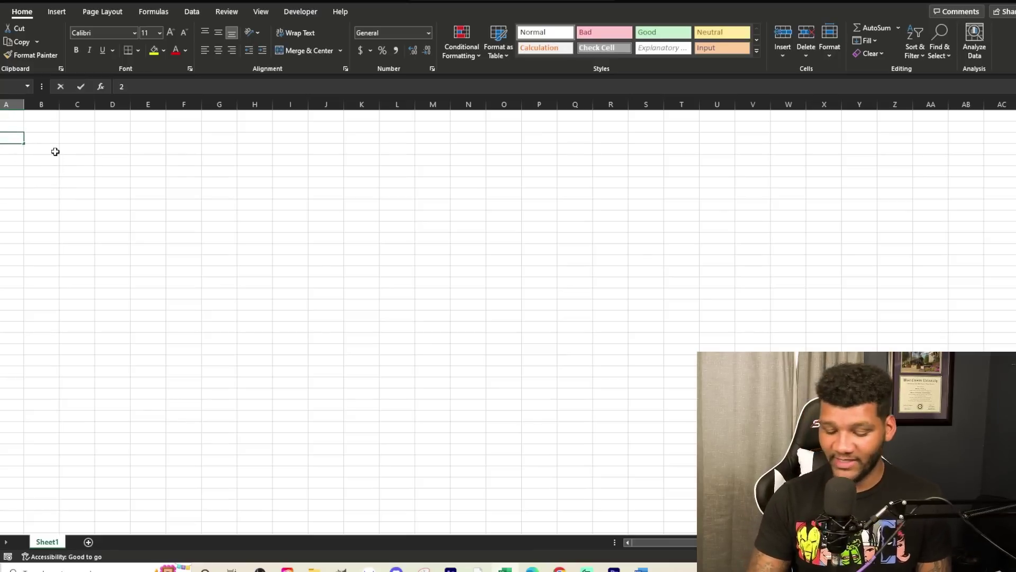
{"action": "type", "text": "000000000"}
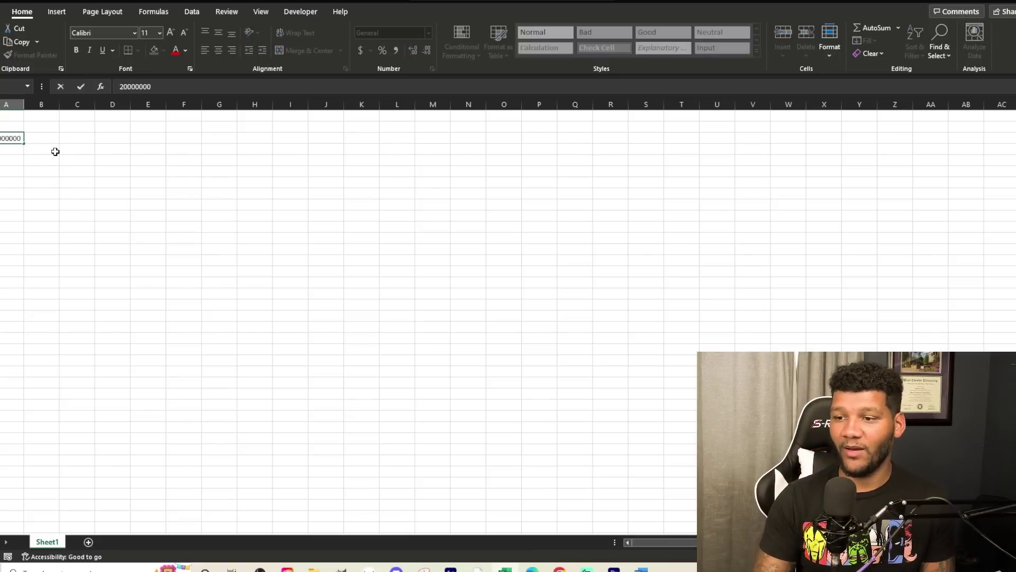
{"action": "key", "text": "Return"}
{"action": "left_click", "coordinate": [19, 138]}
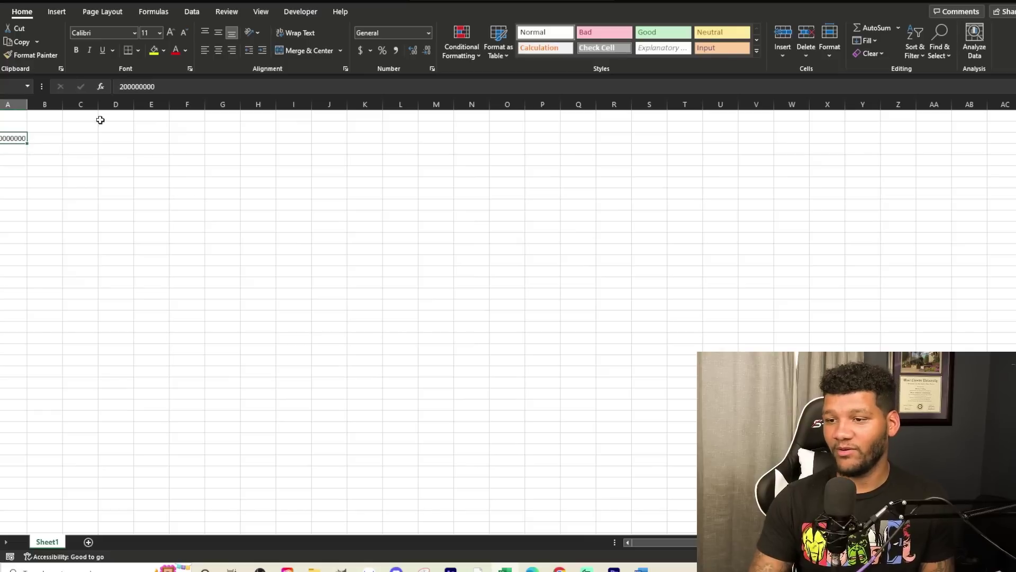
{"action": "left_click", "coordinate": [361, 50]}
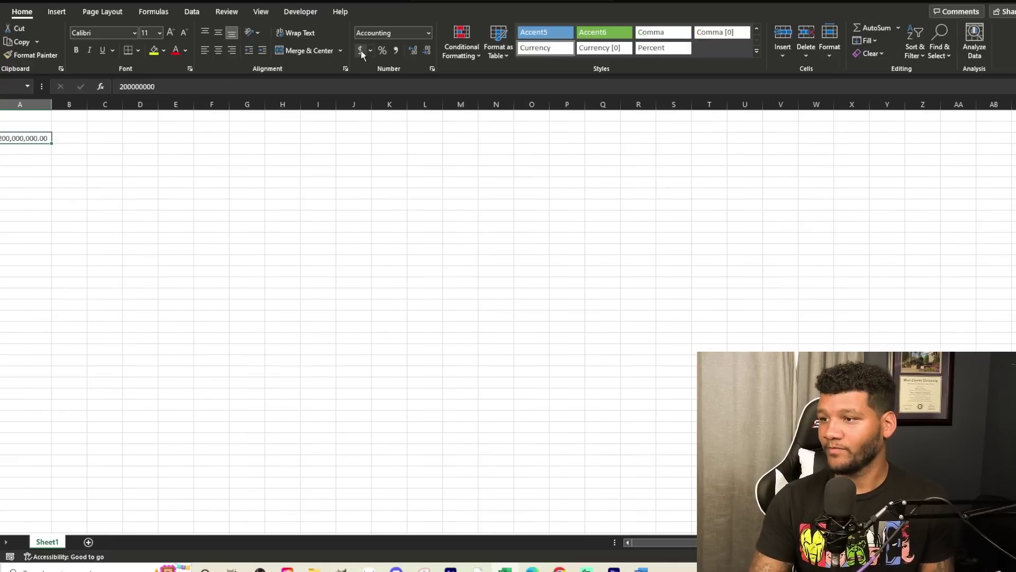
Step: In cell A4, multiply A3 by 0.2 and correct the multiplier so the formula calculates the 0.2% burn tax
{"action": "left_click", "coordinate": [21, 151]}
{"action": "type", "text": "="}
{"action": "left_click", "coordinate": [19, 138]}
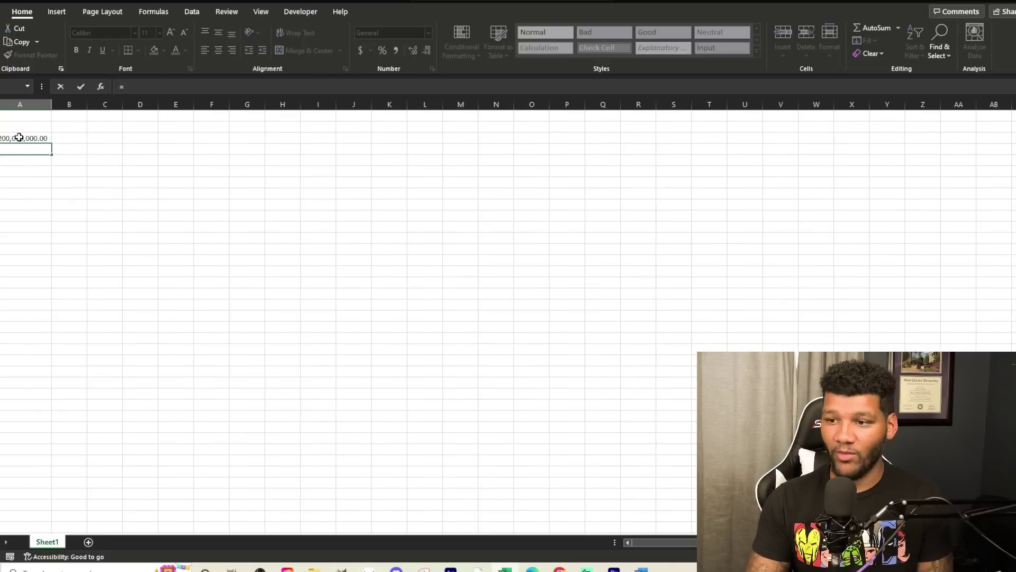
{"action": "type", "text": ".2"}
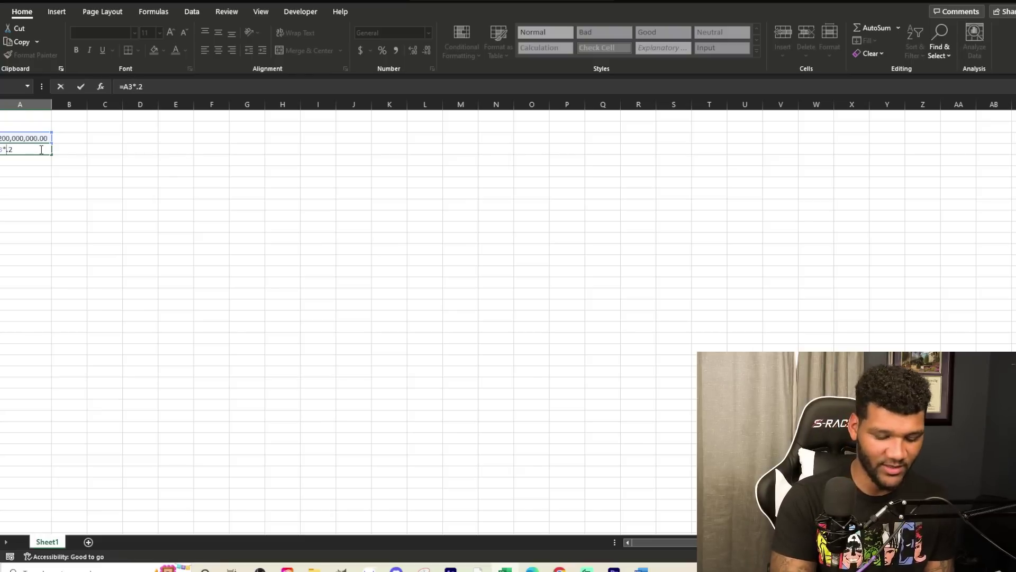
{"action": "key", "text": "Return"}
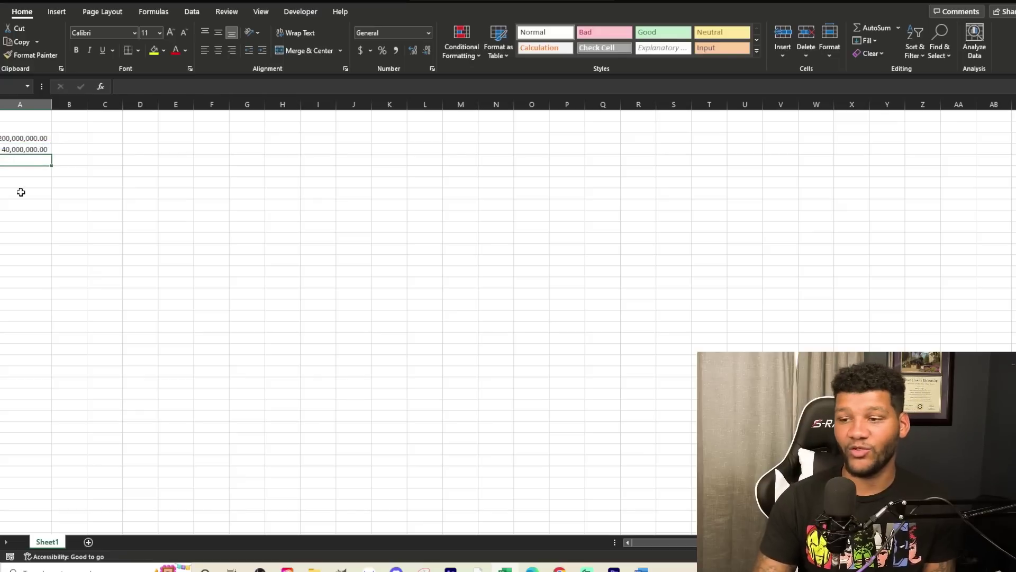
{"action": "double_click", "coordinate": [29, 149]}
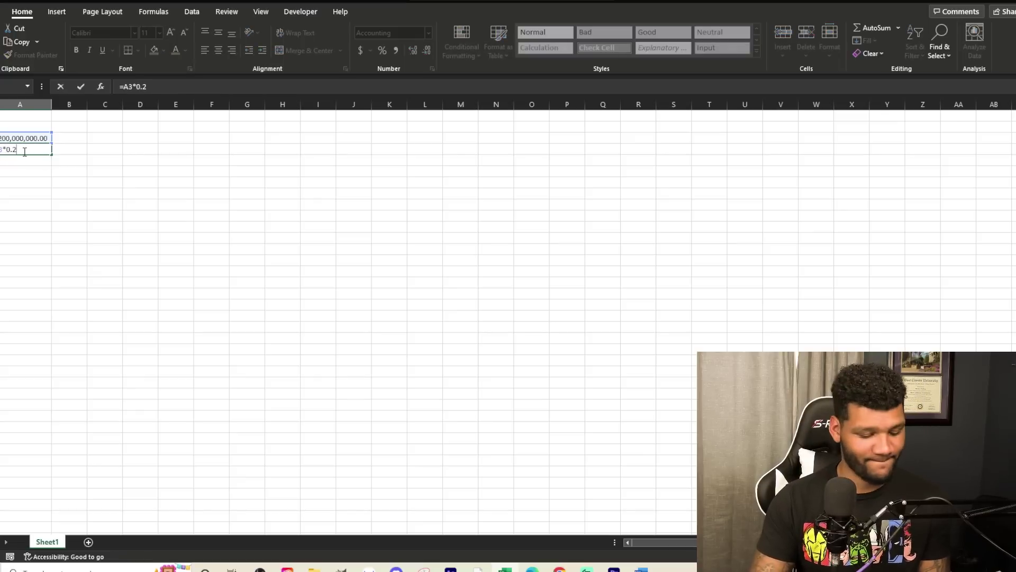
{"action": "key", "text": "Return"}
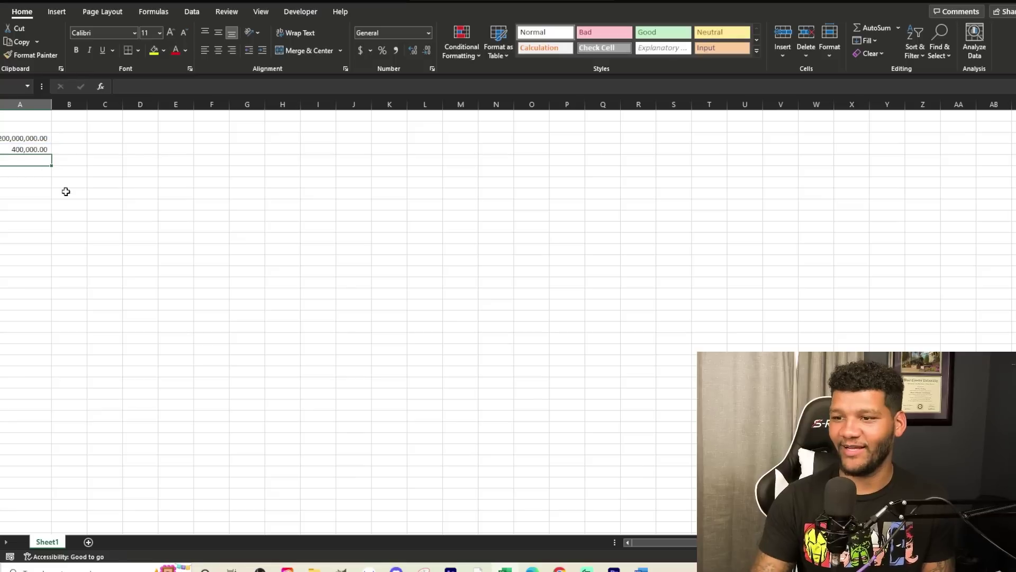
Step: Convert the daily burn tax to a coin amount in cell A7 with the formula =A4/.00023
{"action": "left_click", "coordinate": [21, 184]}
{"action": "type", "text": "="}
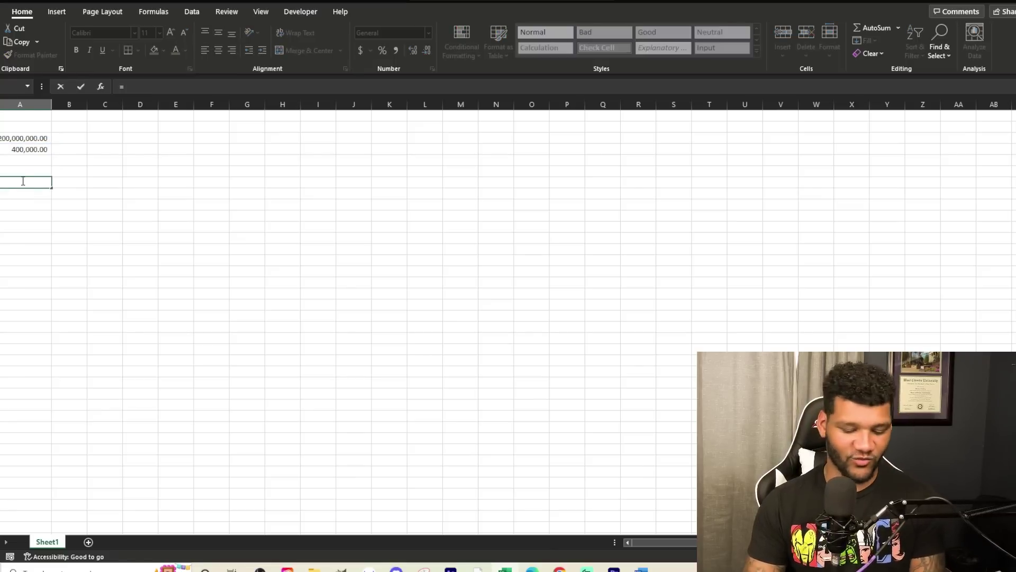
{"action": "left_click", "coordinate": [26, 149]}
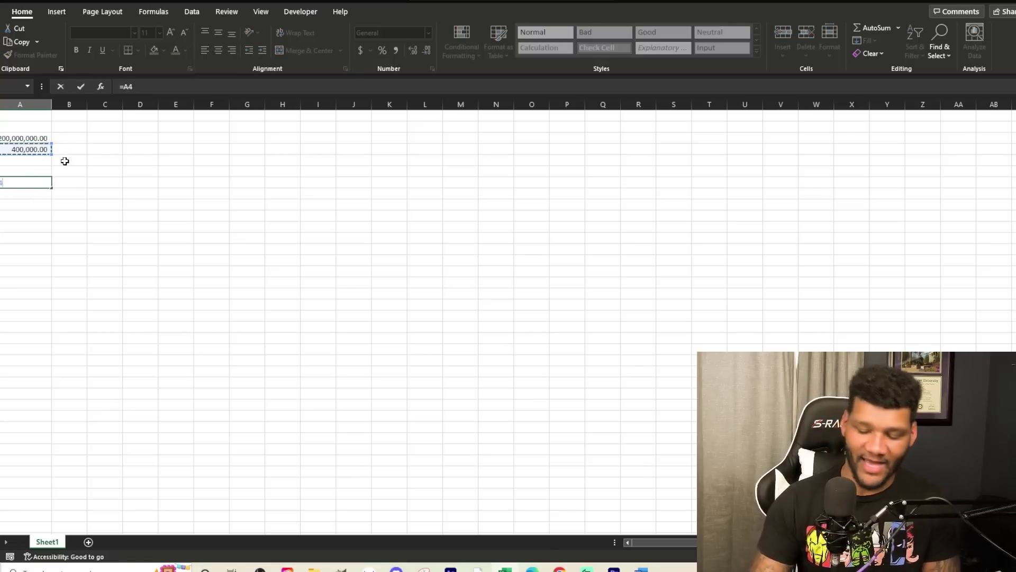
{"action": "type", "text": "*"}
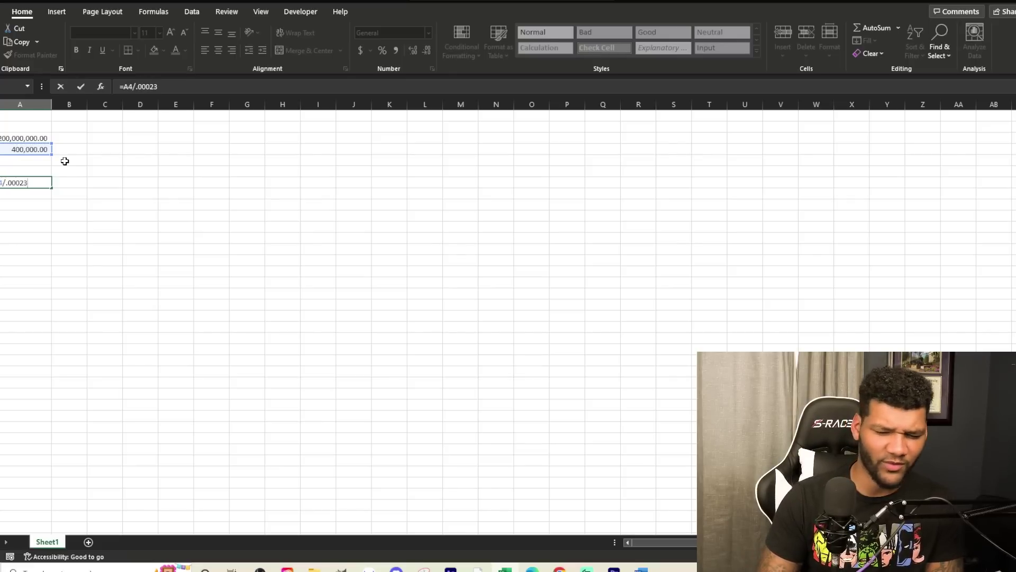
{"action": "key", "text": "Return"}
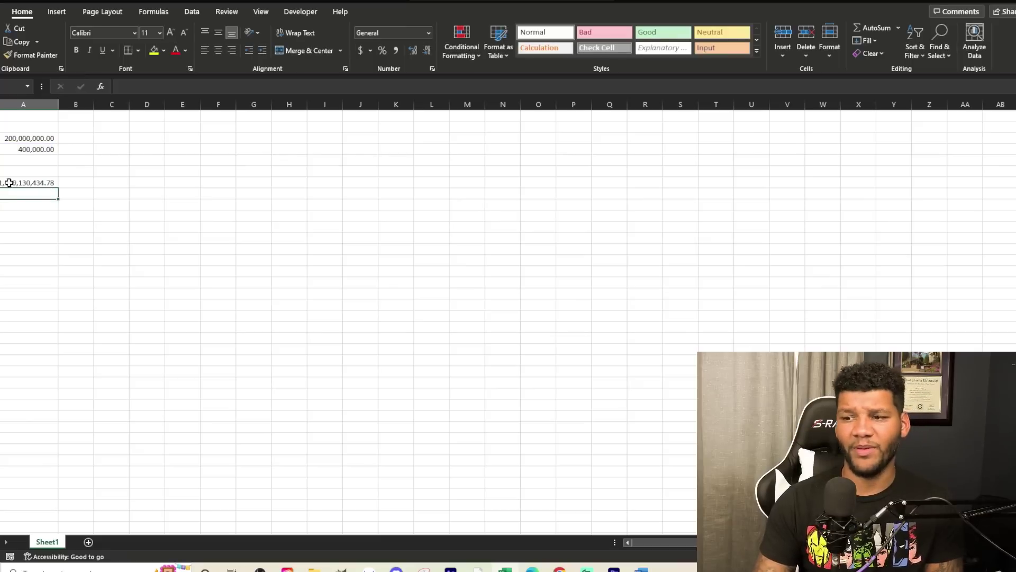
Step: Calculate the yearly number of burned coins in cell A10 with the formula =A7*365
{"action": "left_click", "coordinate": [20, 212]}
{"action": "type", "text": "="}
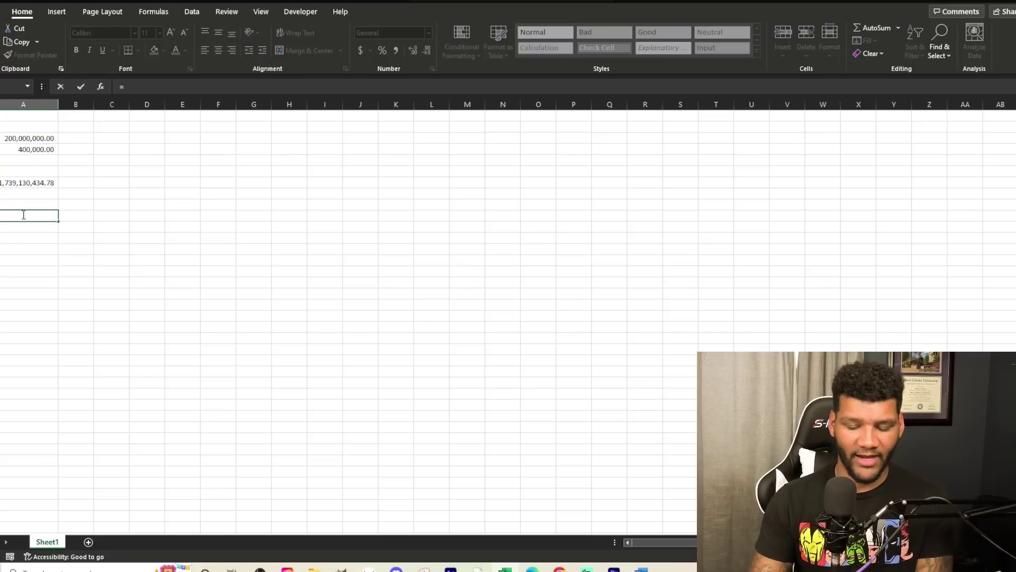
{"action": "left_click", "coordinate": [23, 184]}
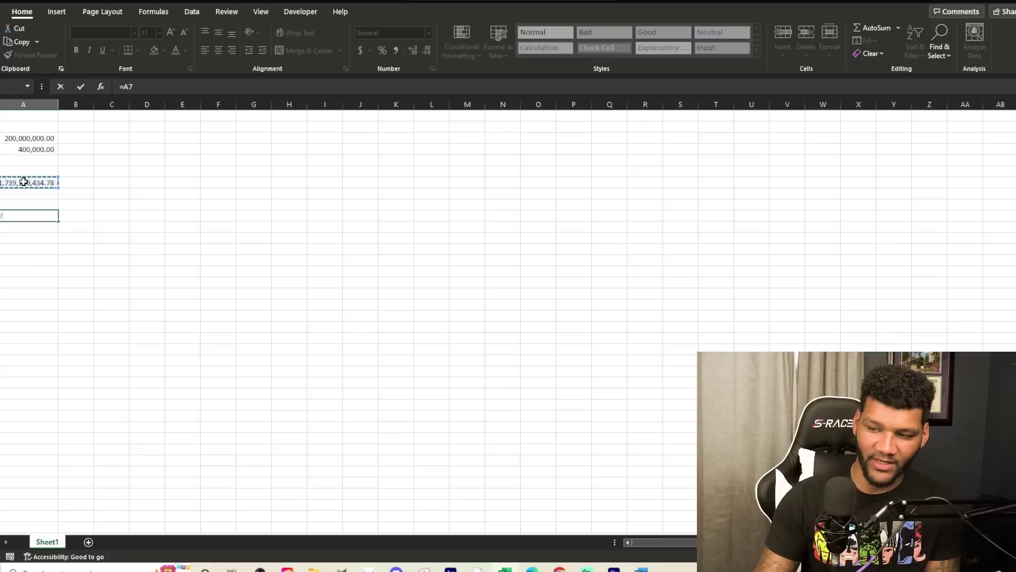
{"action": "type", "text": "*"}
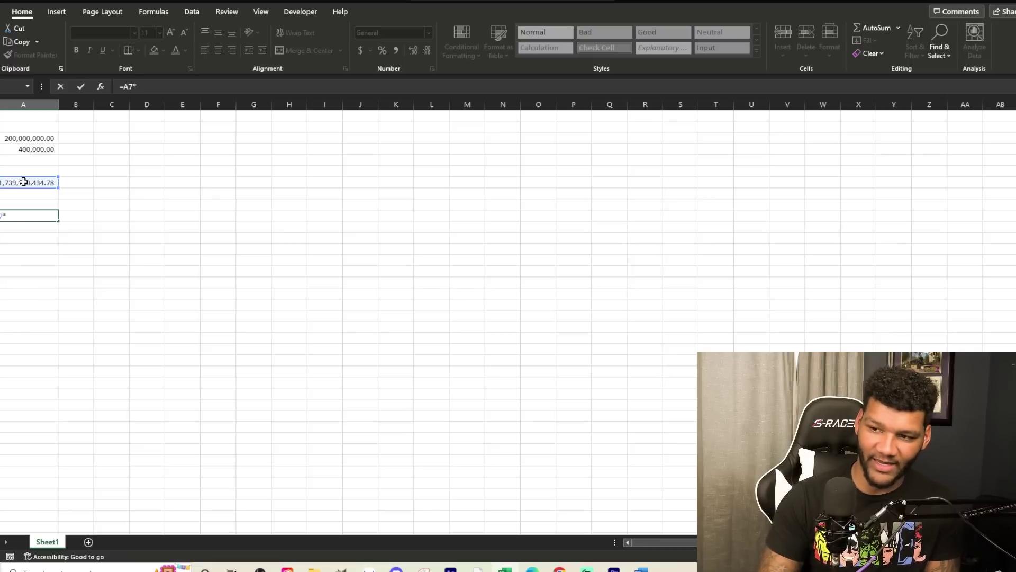
{"action": "type", "text": "365"}
{"action": "key", "text": "Return"}
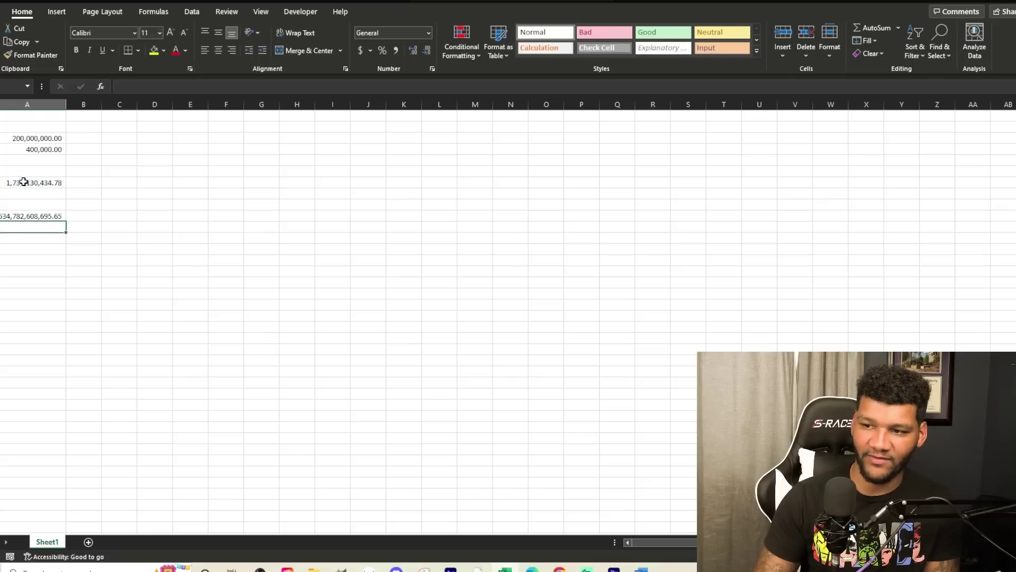
{"action": "left_click", "coordinate": [14, 215]}
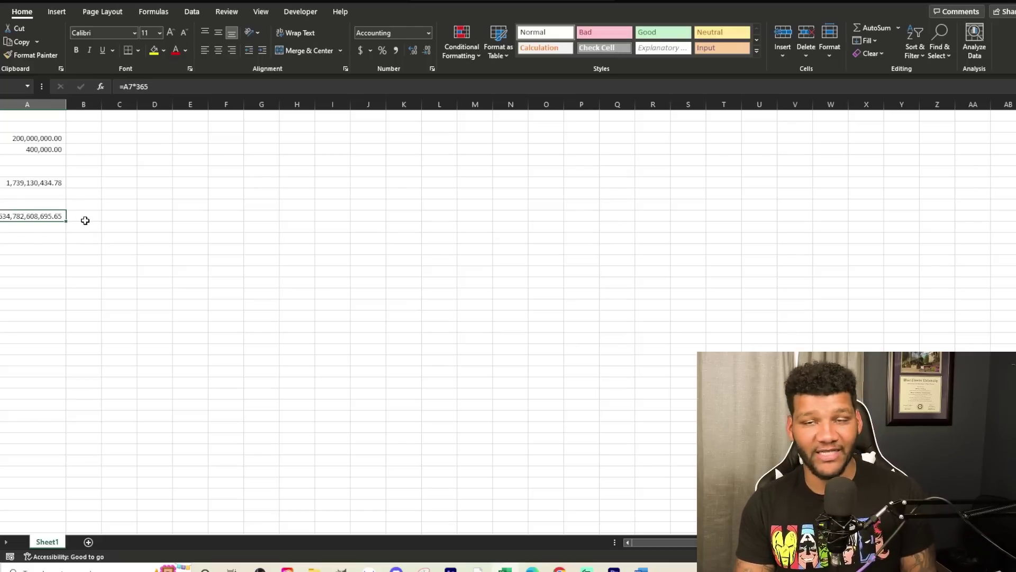
{"action": "left_click", "coordinate": [108, 216]}
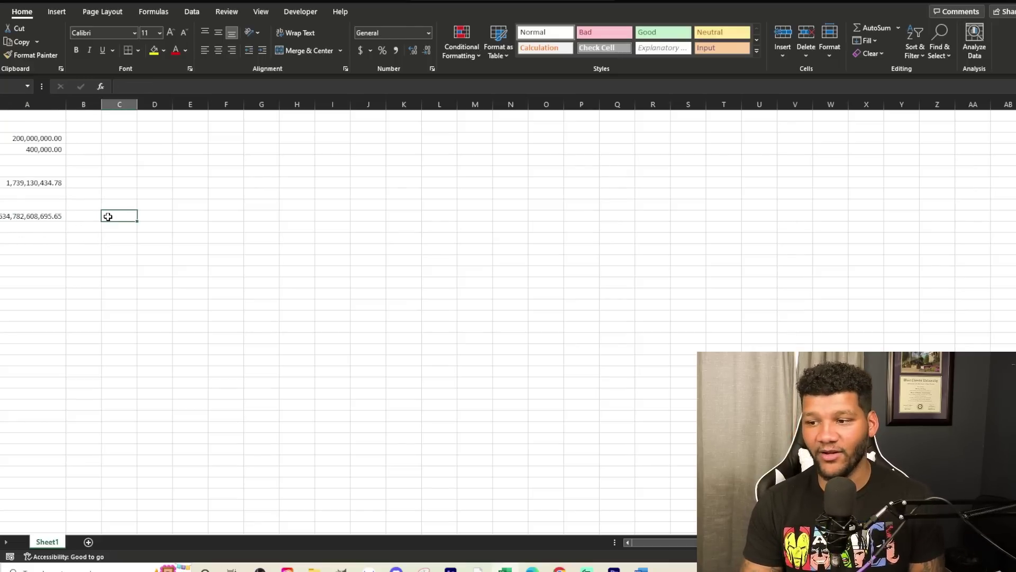
Step: Project the yearly coin burn over ten years in cell C10 with the formula =A10*10
{"action": "type", "text": "="}
{"action": "left_click", "coordinate": [36, 217]}
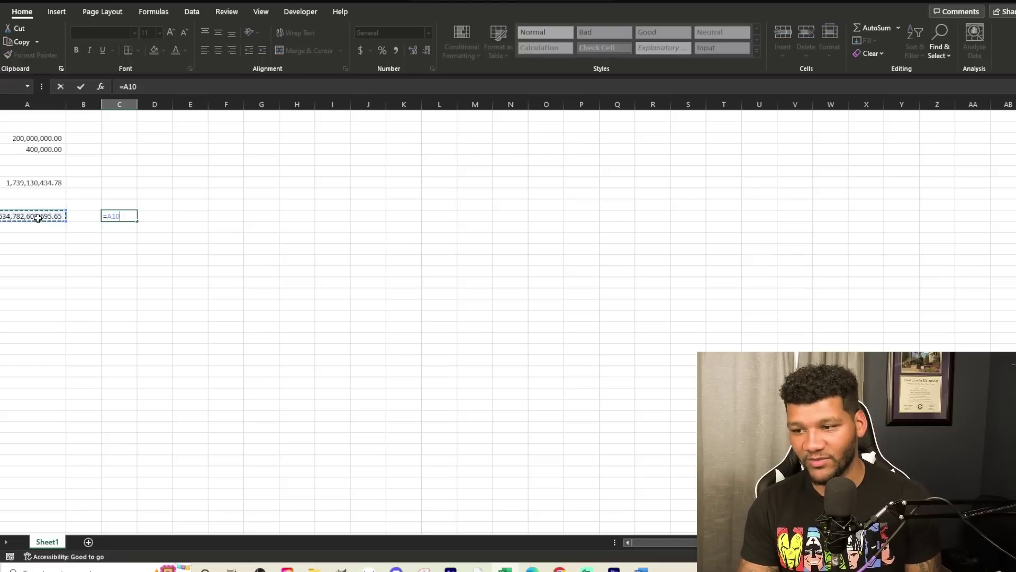
{"action": "type", "text": "*"}
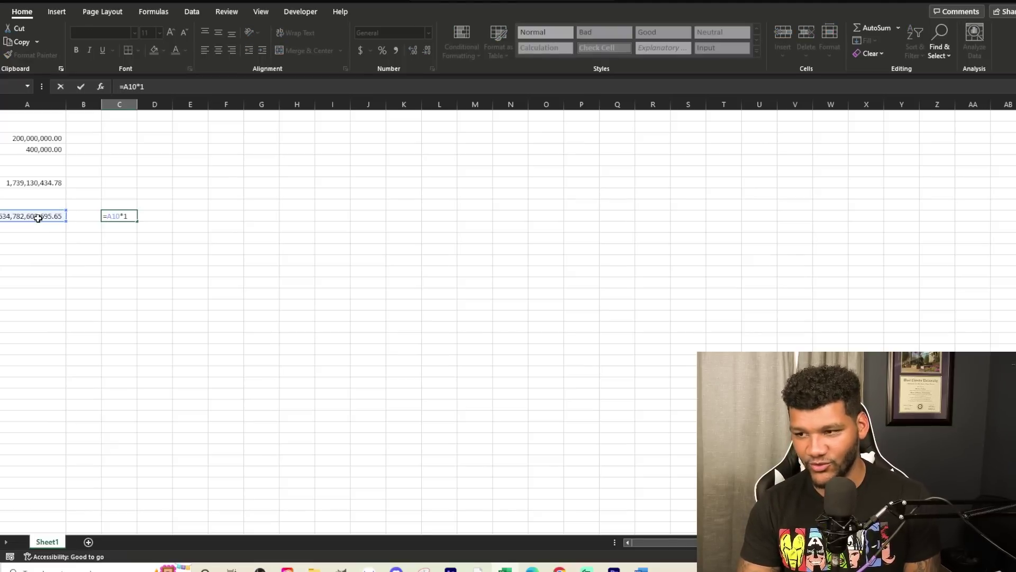
{"action": "key", "text": "Return"}
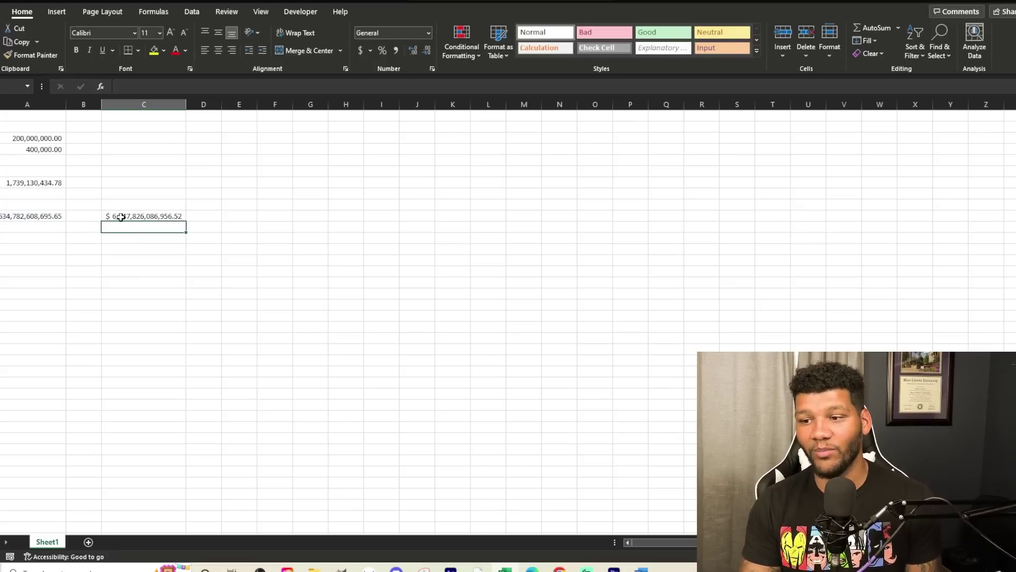
Step: Change the daily volume in cell A3 to 500000000 and widen columns A and C to fit their numbers
{"action": "left_click", "coordinate": [23, 138]}
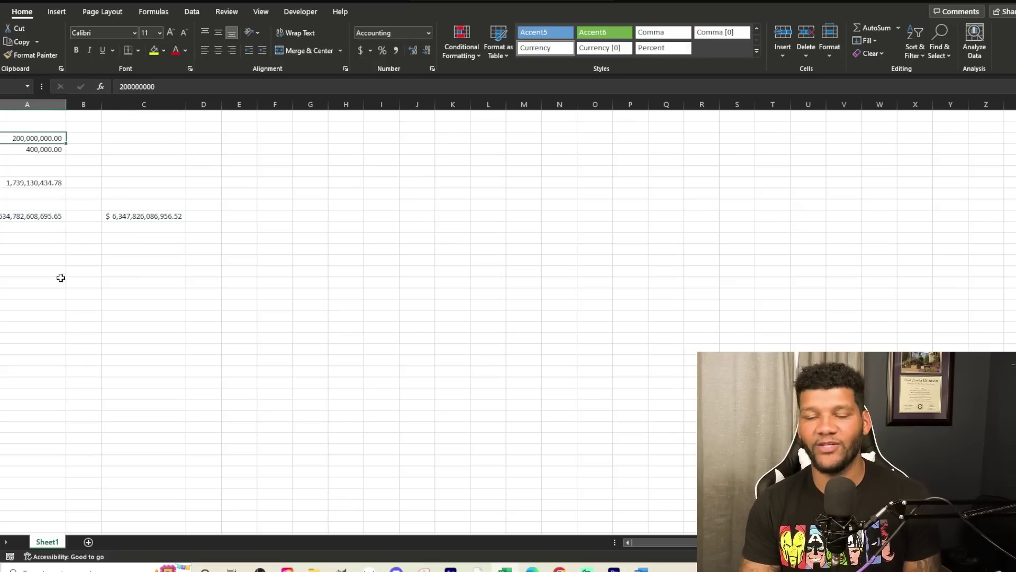
{"action": "double_click", "coordinate": [14, 138]}
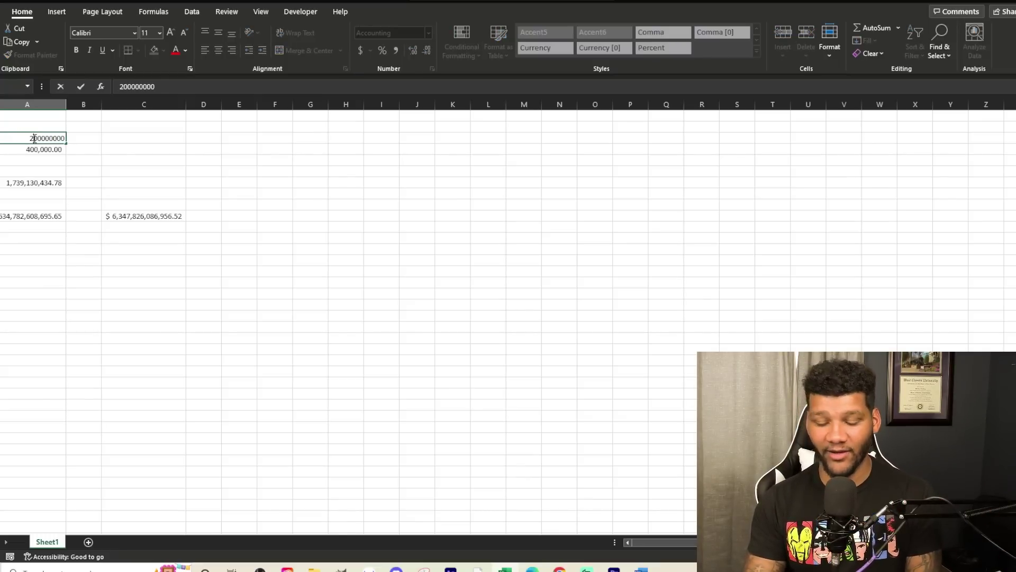
{"action": "key", "text": "Return"}
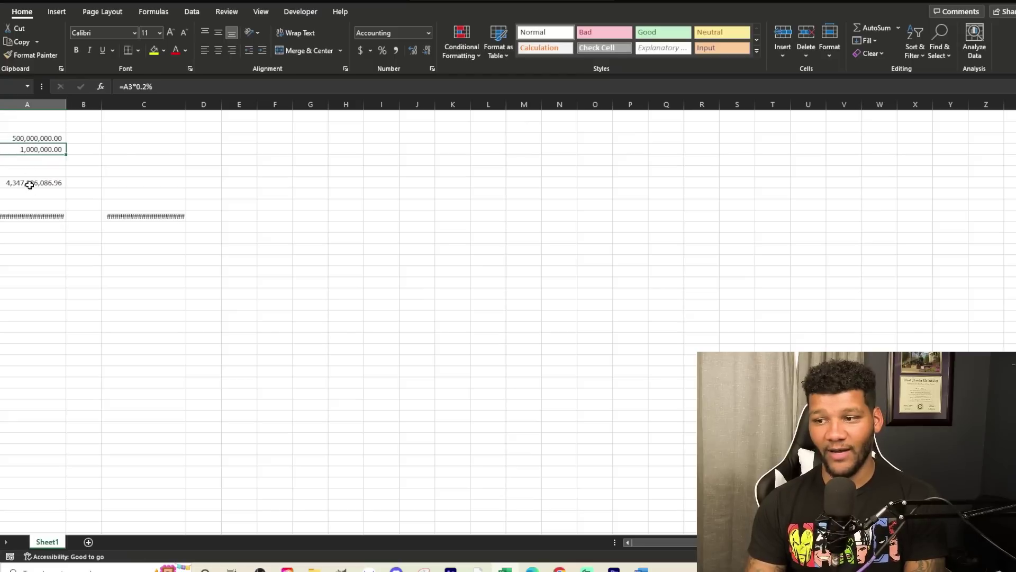
{"action": "double_click", "coordinate": [67, 108]}
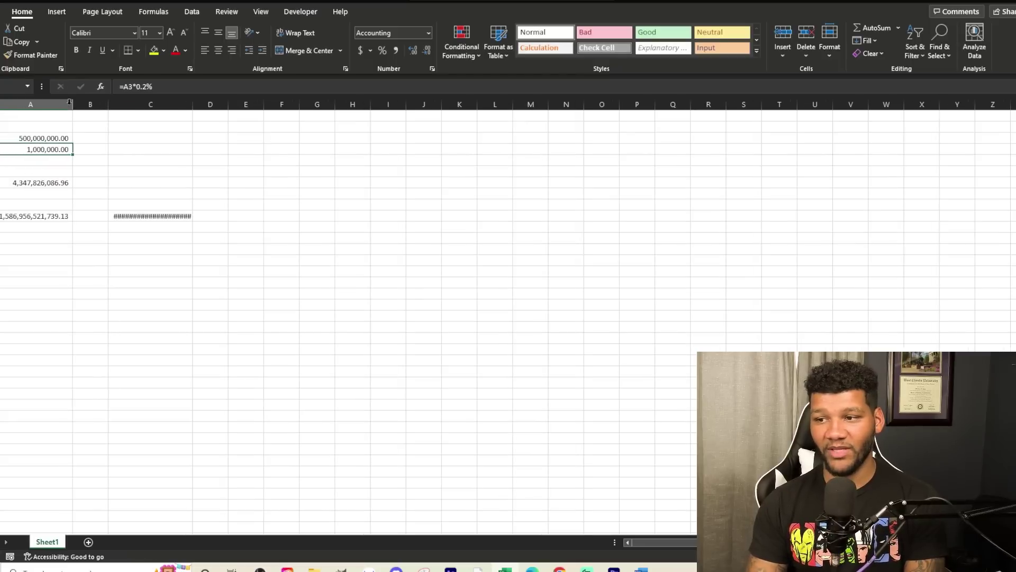
{"action": "double_click", "coordinate": [193, 104]}
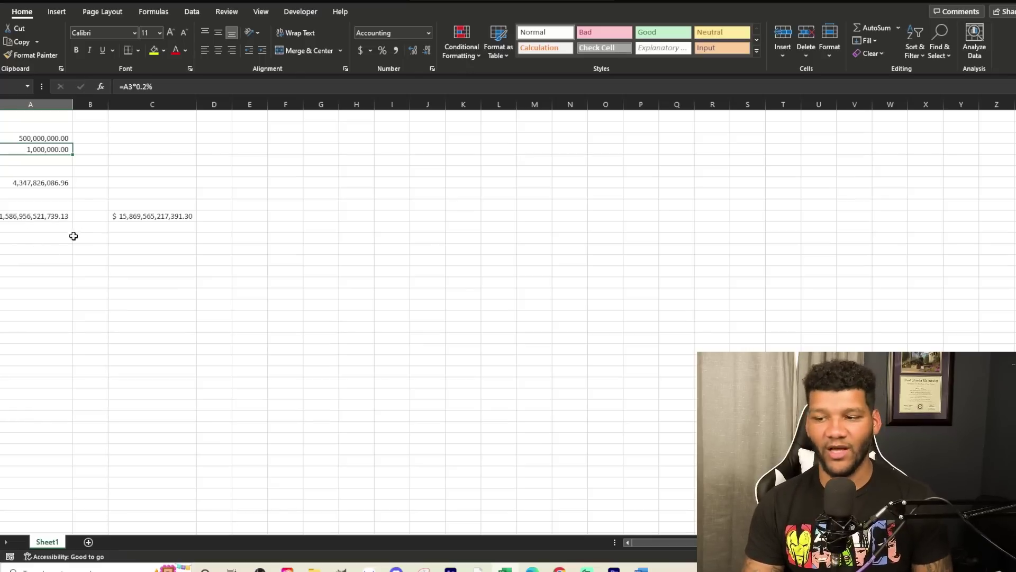
Step: Change the multiplier in cell C10's formula to 5
{"action": "double_click", "coordinate": [131, 216]}
{"action": "key", "text": "BackSpace"}
{"action": "key", "text": "BackSpace"}
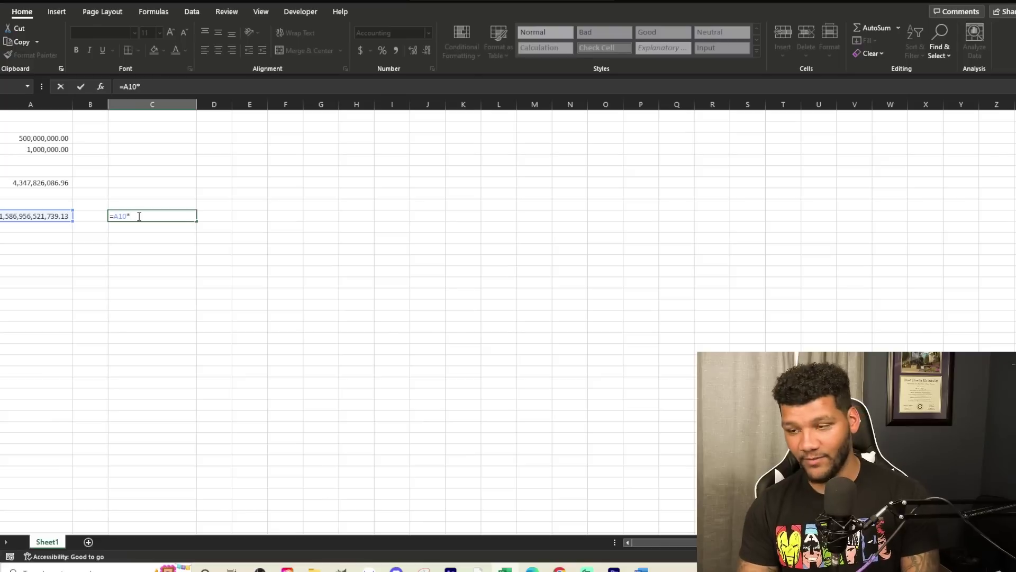
{"action": "type", "text": "2.48"}
{"action": "key", "text": "Return"}
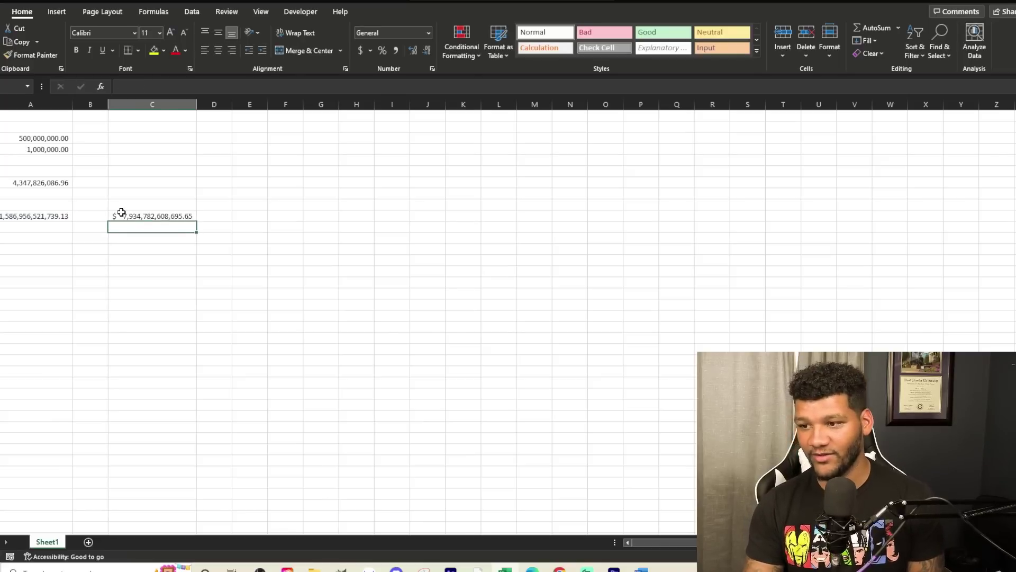
Step: Edit the projection in cell C10 to cover four years with the formula =A10*4
{"action": "double_click", "coordinate": [127, 213]}
{"action": "key", "text": "BackSpace"}
{"action": "key", "text": "BackSpace"}
{"action": "key", "text": "BackSpace"}
{"action": "key", "text": "BackSpace"}
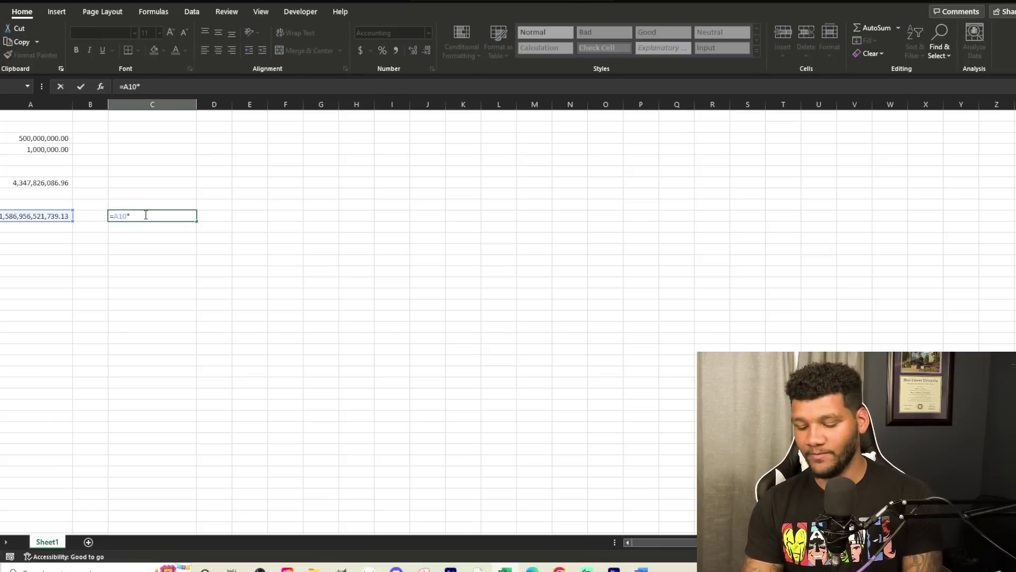
{"action": "type", "text": "4"}
{"action": "key", "text": "Return"}
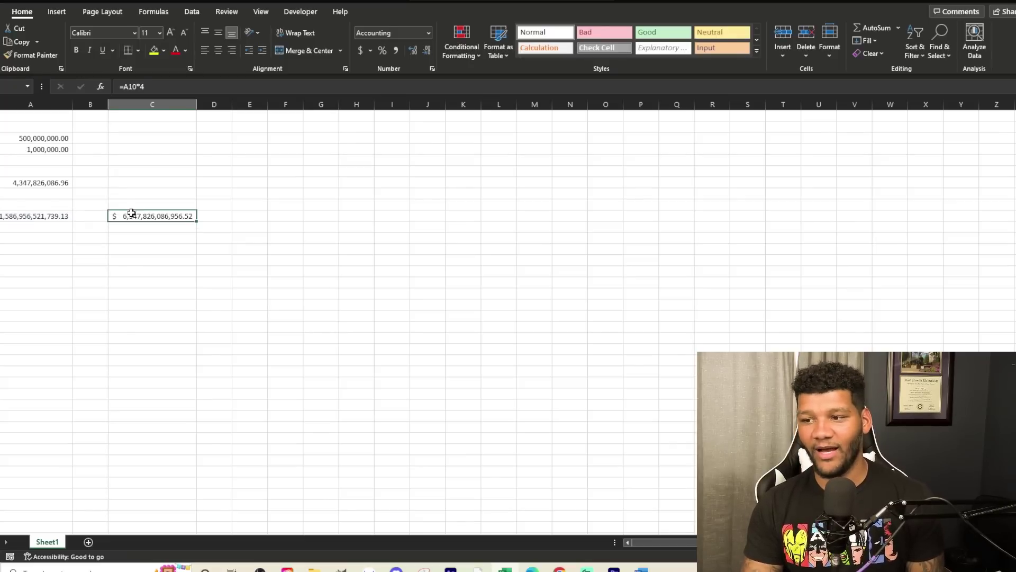
{"action": "double_click", "coordinate": [131, 214]}
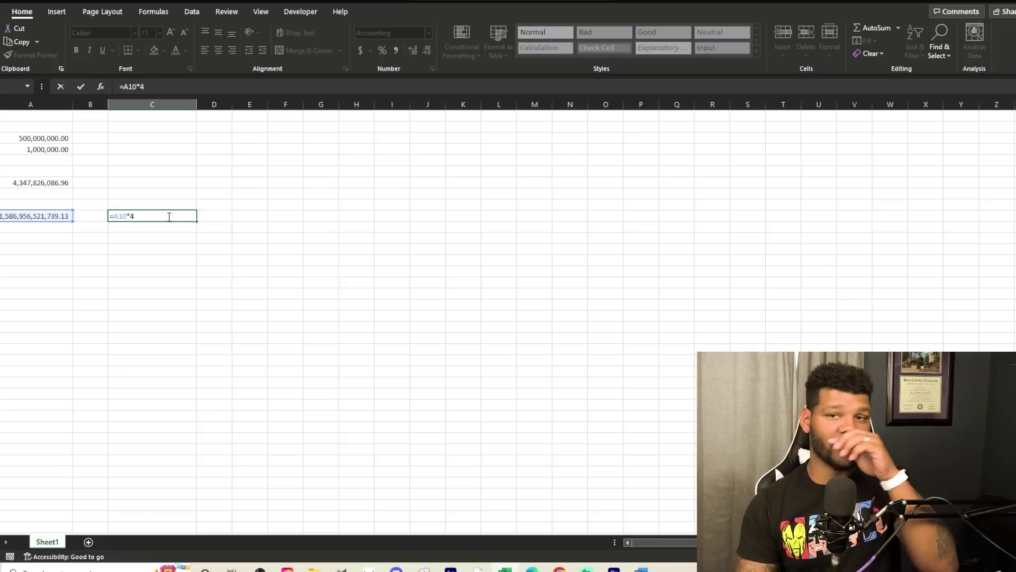
{"action": "key", "text": "Return"}
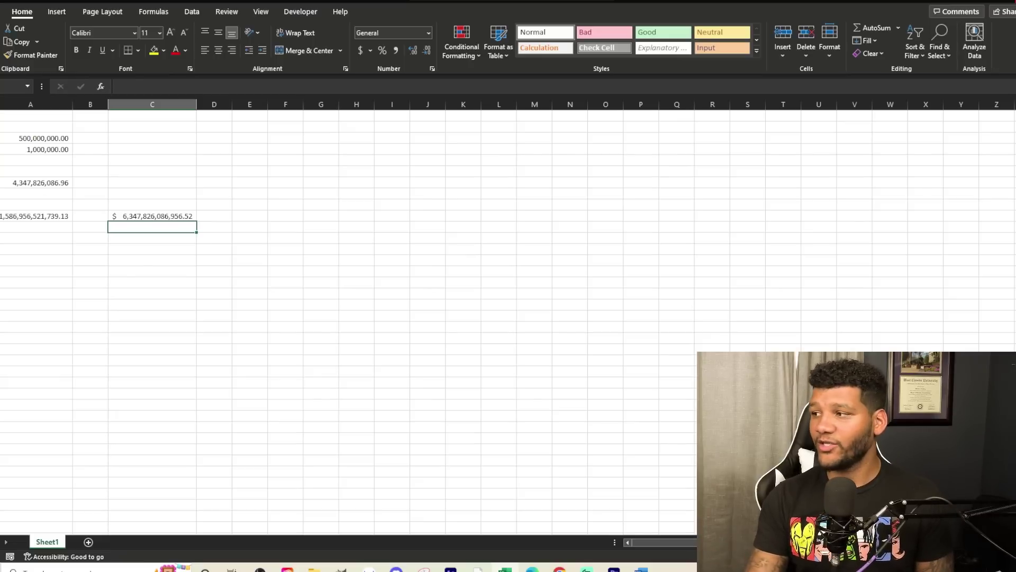
Step: Close the enlarged proposal image on Twitter, then switch to the Word document and review its exchange volume and agreement table
{"action": "left_click", "coordinate": [978, 3]}
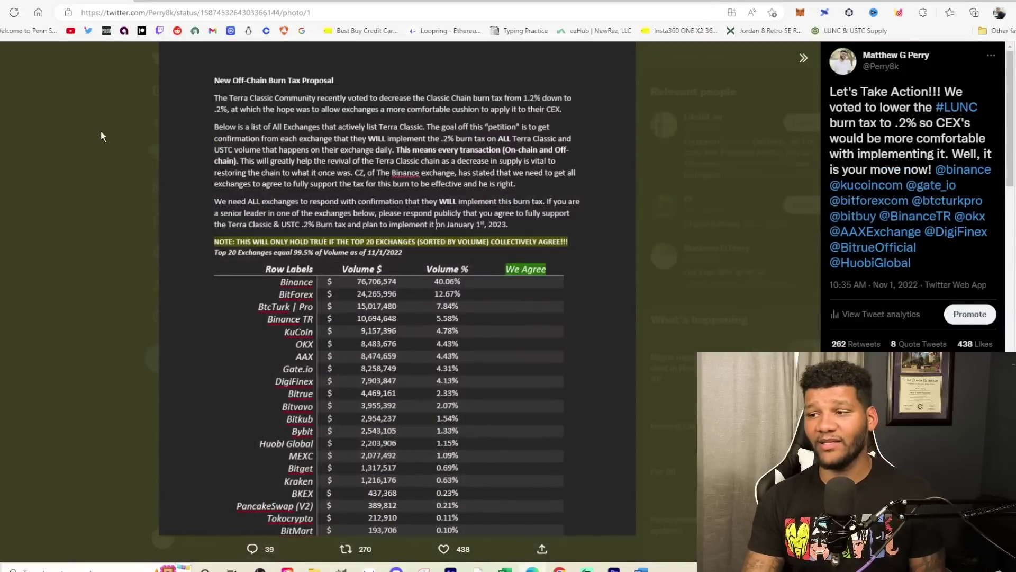
{"action": "key", "text": "Escape"}
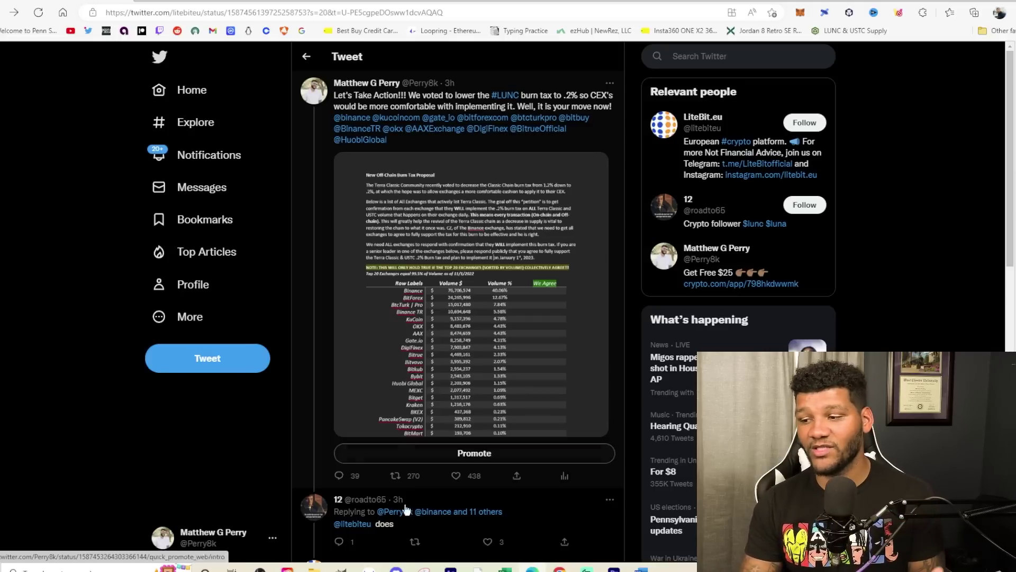
{"action": "key", "text": "alt+Tab"}
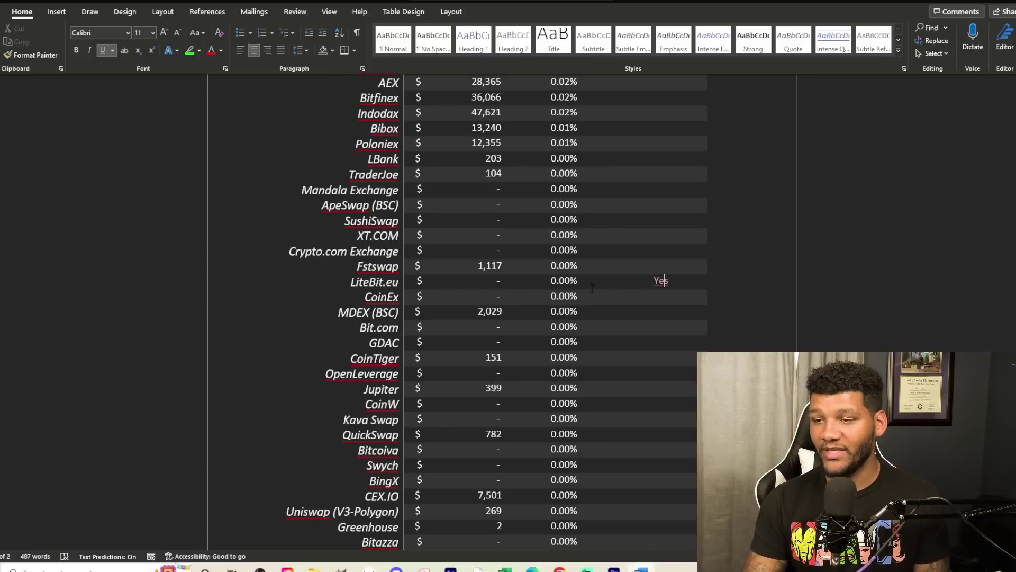
{"action": "scroll", "coordinate": [608, 340], "scroll_direction": "up", "scroll_amount": 15}
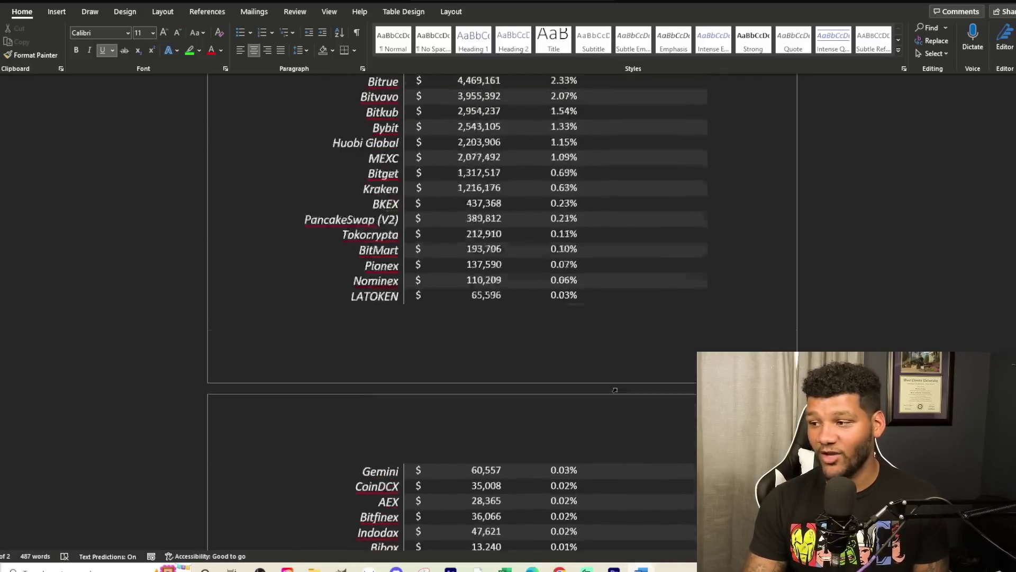
{"action": "scroll", "coordinate": [607, 194], "scroll_direction": "up", "scroll_amount": 1}
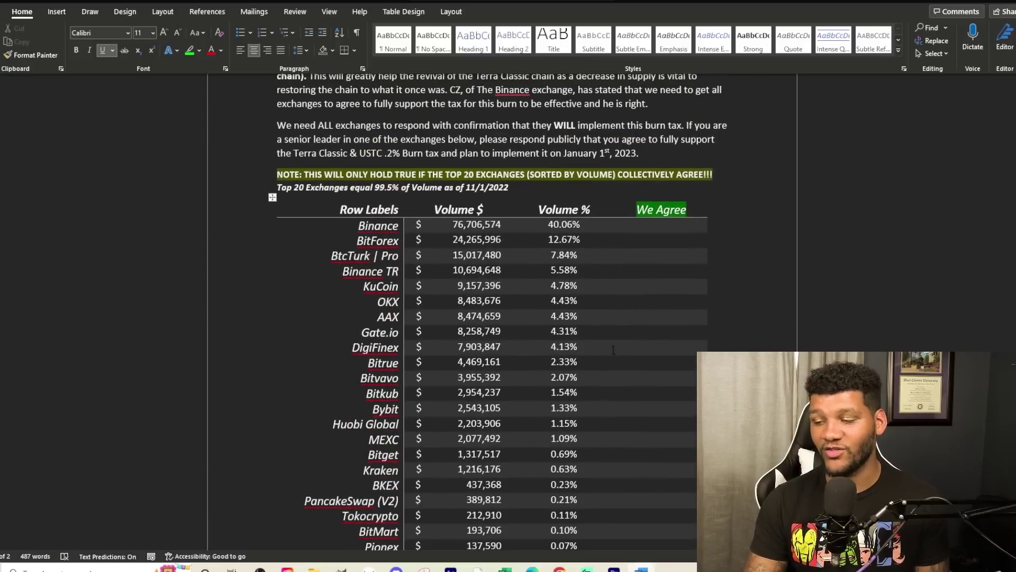